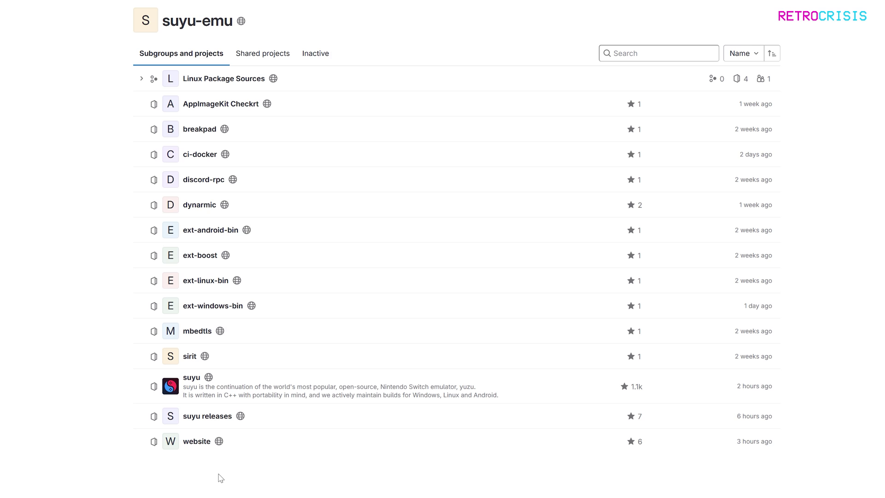
# Open the suyu project and follow the README's Windows Releases link to the v0.0.2-master release.
pyautogui.click(189, 389)
pyautogui.middleClick(65, 176)
pyautogui.middleClick(59, 243)
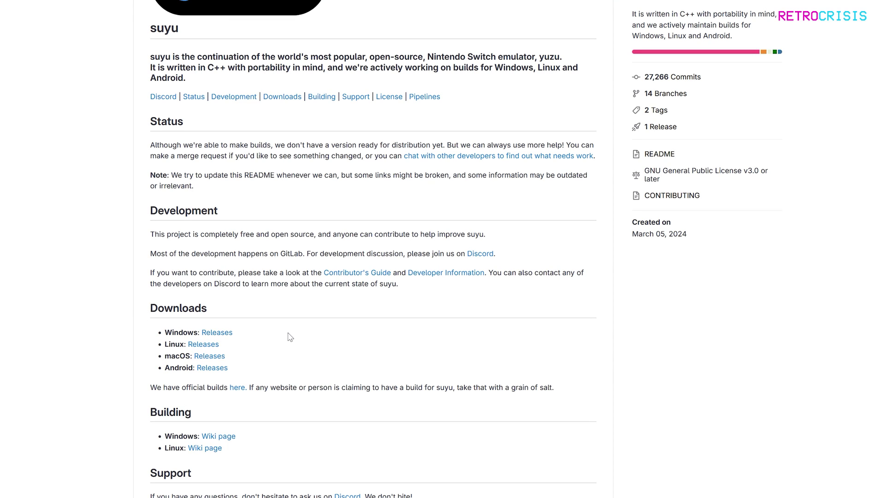
pyautogui.click(217, 332)
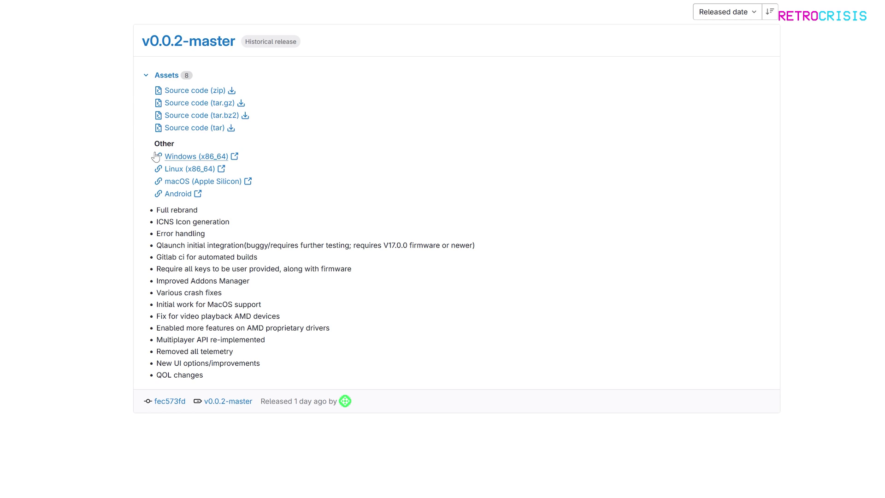
# Download the Windows (x86_64) build from the release's assets.
pyautogui.click(196, 157)
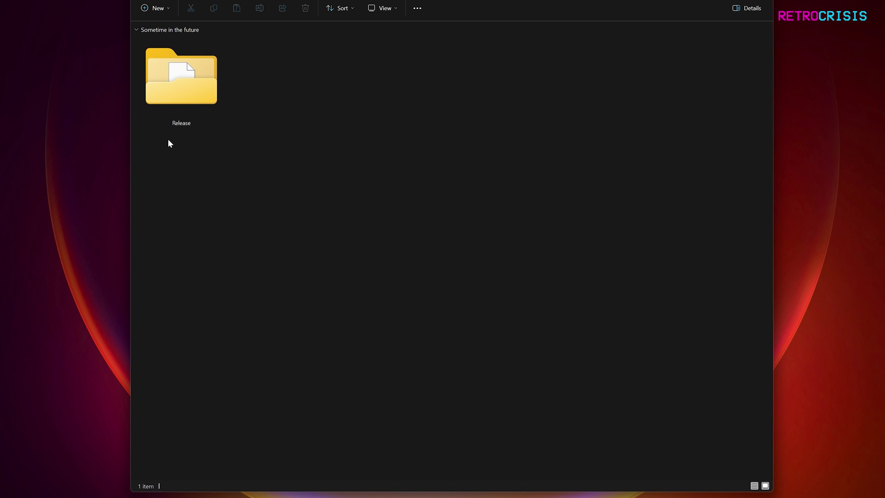
# Launch suyu.exe from the extracted Release folder.
pyautogui.doubleClick(190, 85)
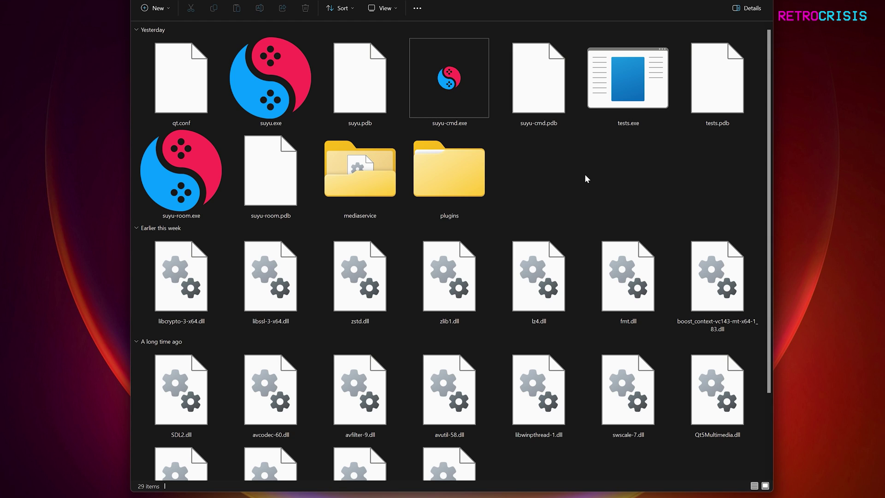
pyautogui.doubleClick(269, 71)
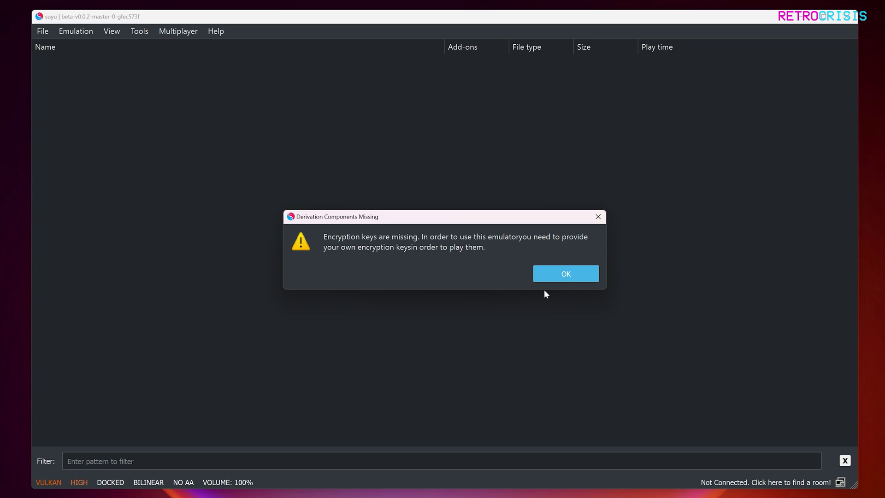
# Dismiss the missing-keys warning and open the keys folder via File > Open suyu Folder.
pyautogui.click(562, 273)
pyautogui.click(44, 32)
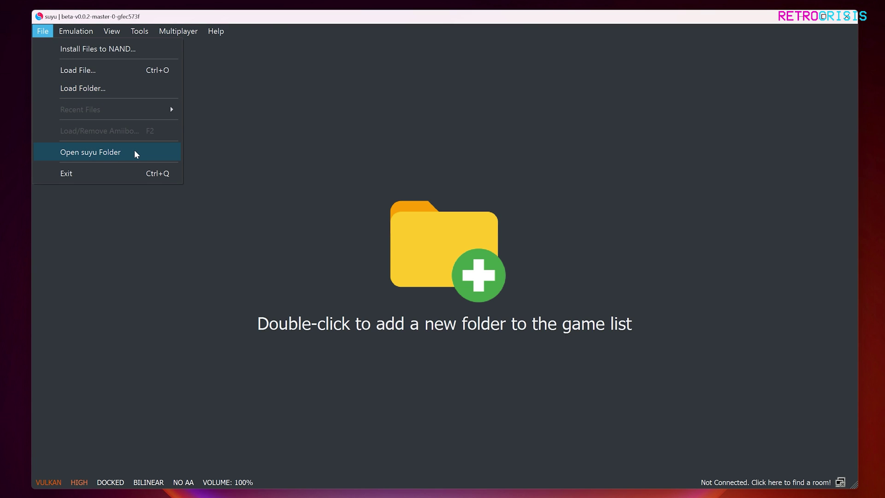
pyautogui.click(134, 150)
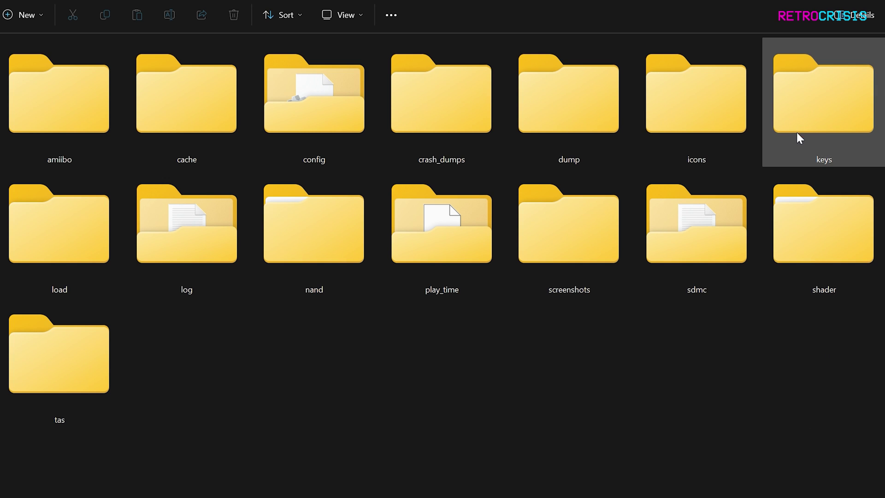
pyautogui.doubleClick(827, 104)
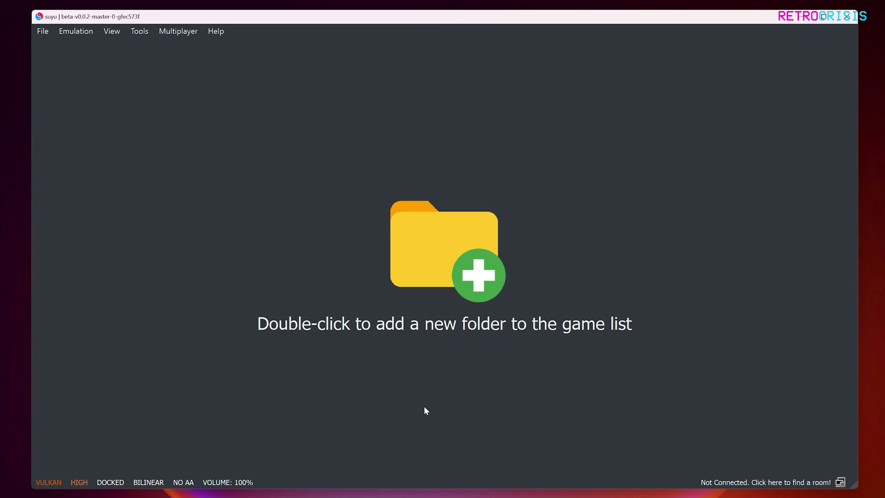
# Quit suyu with File > Exit so it can be restarted.
pyautogui.click(42, 31)
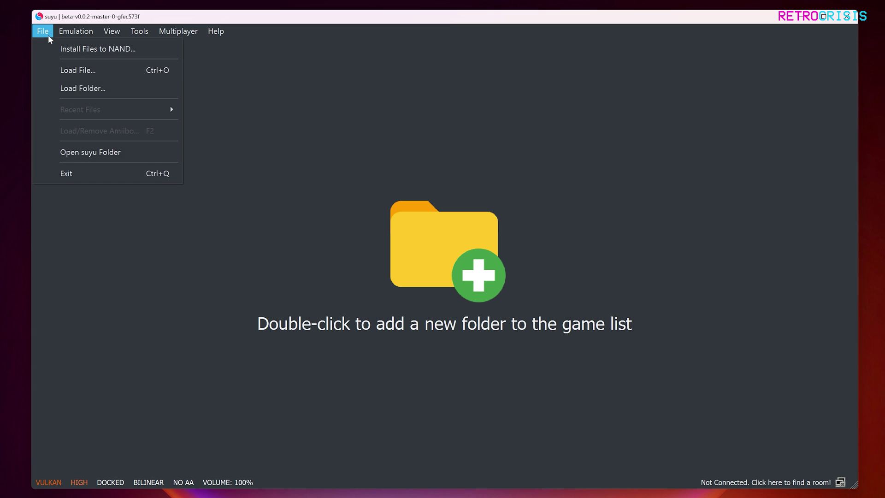
pyautogui.click(71, 173)
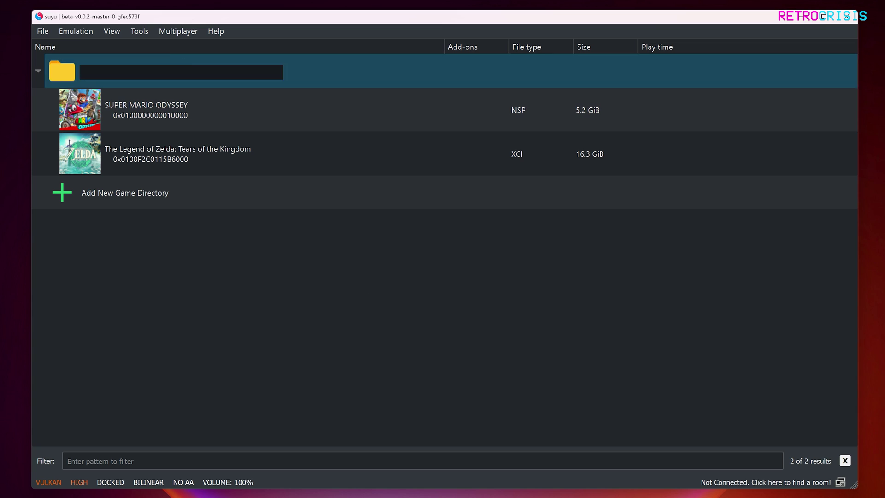
# Set Player 1 to a Pro Controller using Xbox One Controller 0, then save the controls.
pyautogui.click(85, 32)
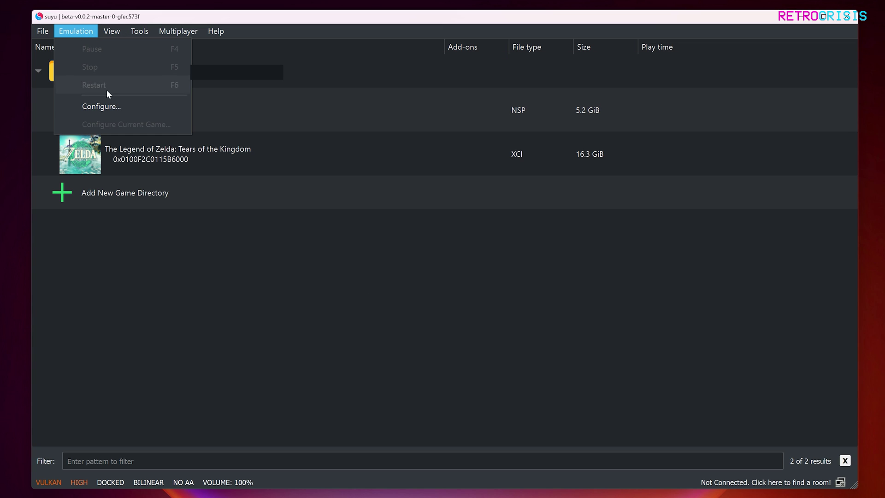
pyautogui.click(135, 107)
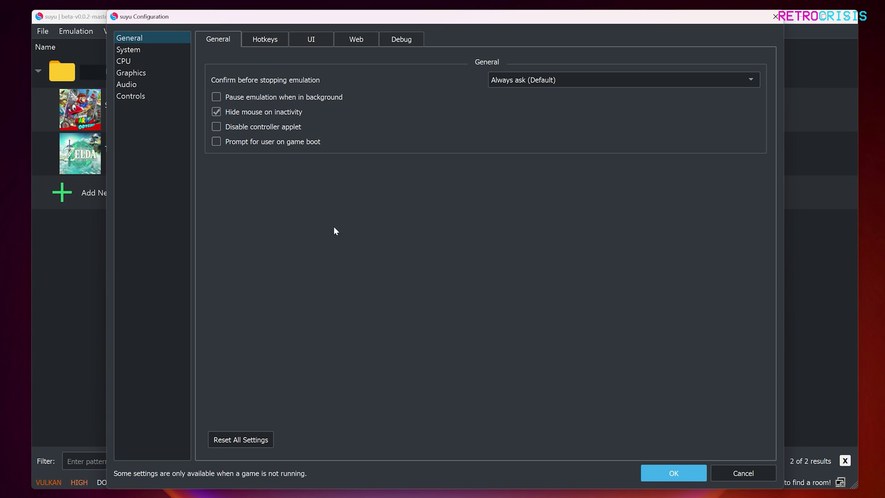
pyautogui.click(158, 95)
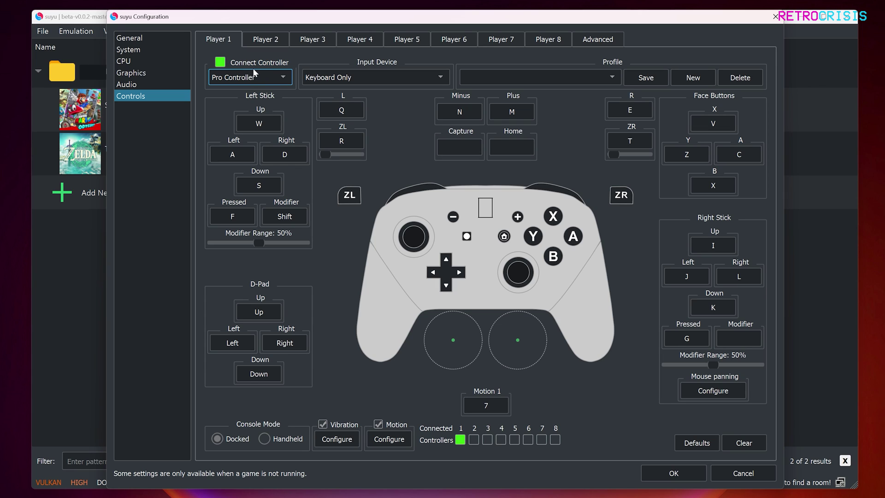
pyautogui.click(283, 77)
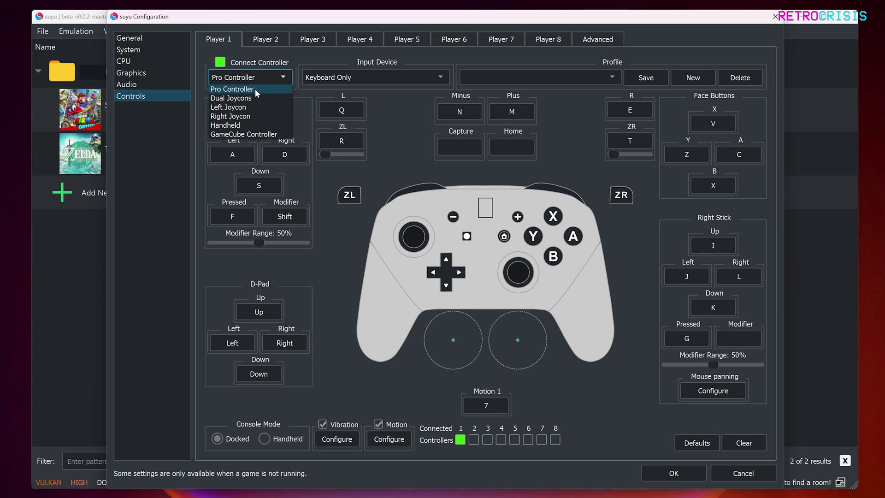
pyautogui.click(272, 89)
pyautogui.click(394, 74)
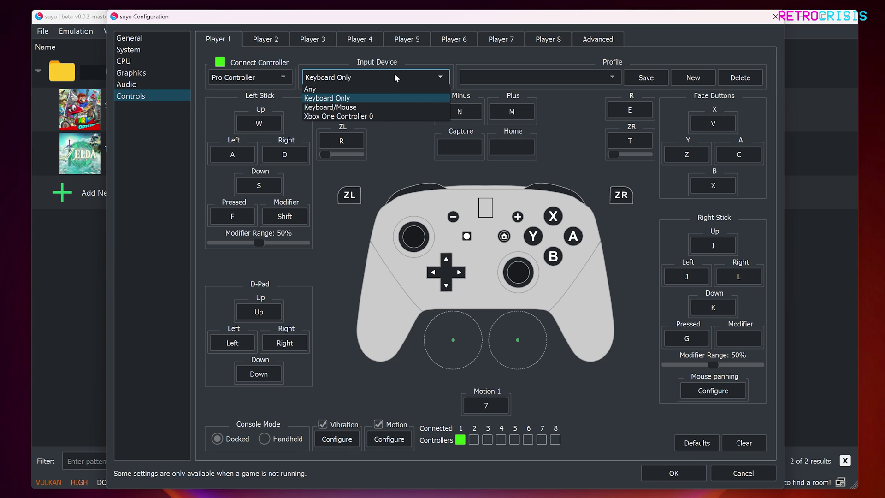
pyautogui.click(386, 115)
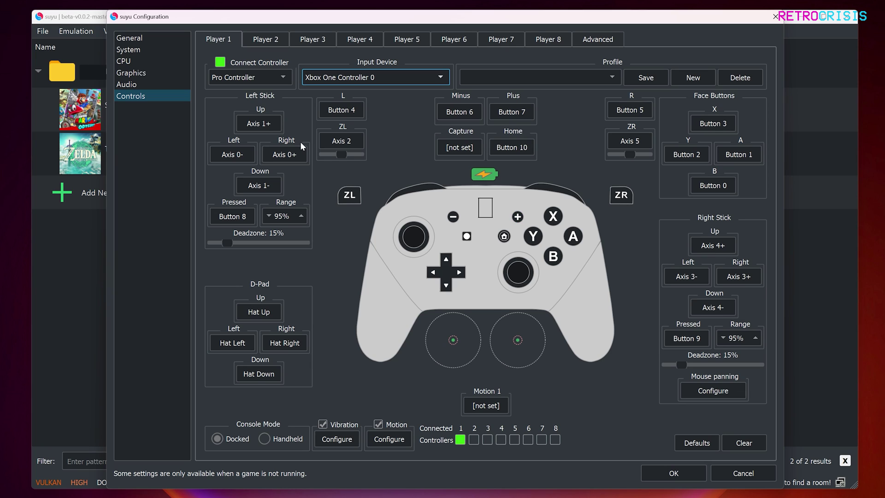
pyautogui.click(263, 311)
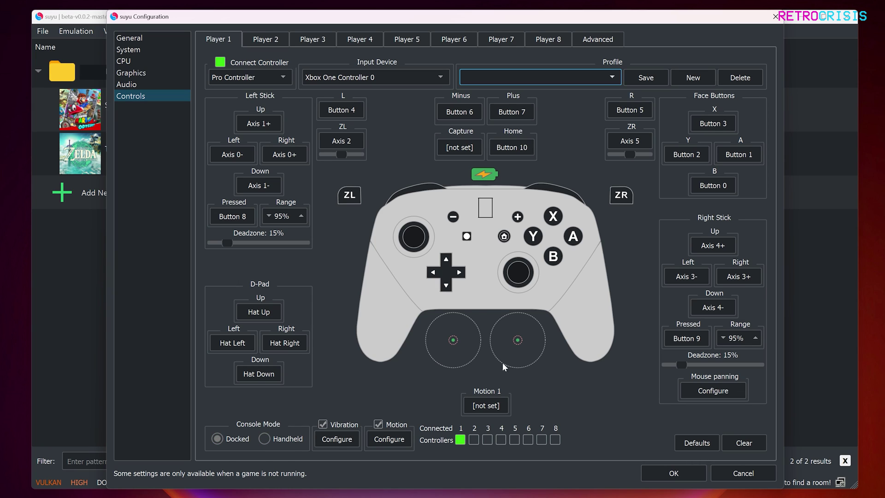
pyautogui.click(678, 475)
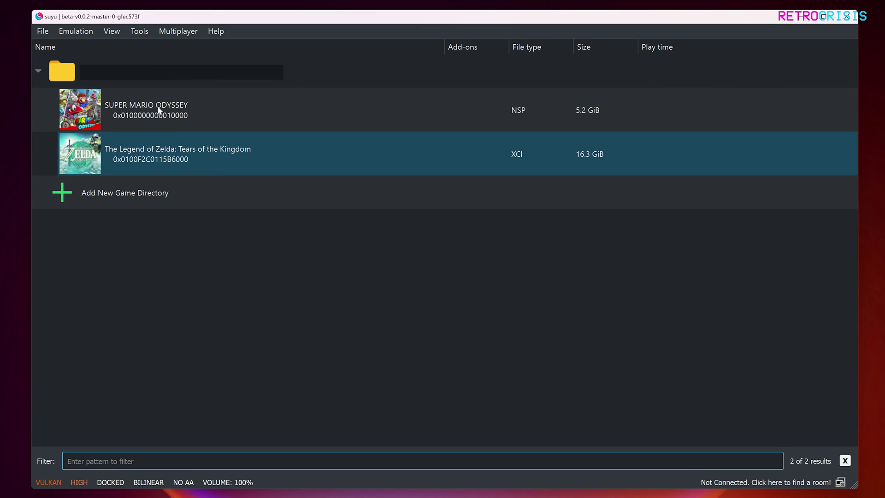
# In System settings, keep American English as the language and set the region to Europe.
pyautogui.click(75, 35)
pyautogui.click(107, 104)
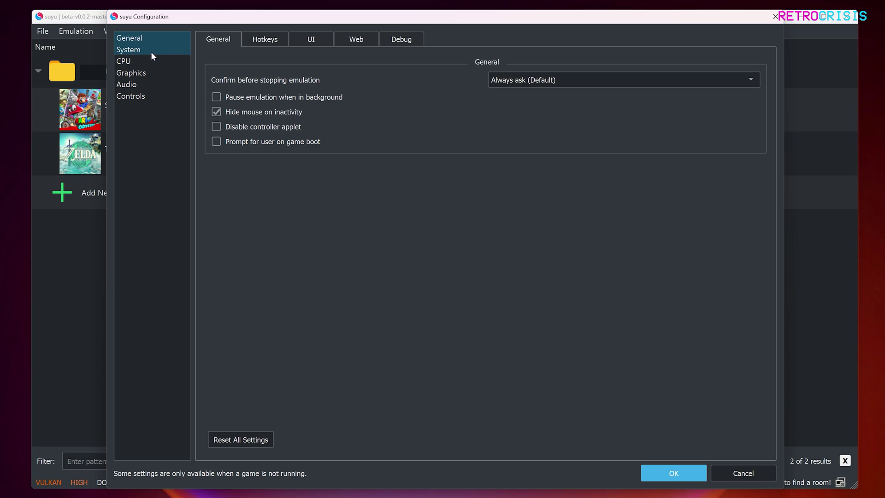
pyautogui.click(151, 50)
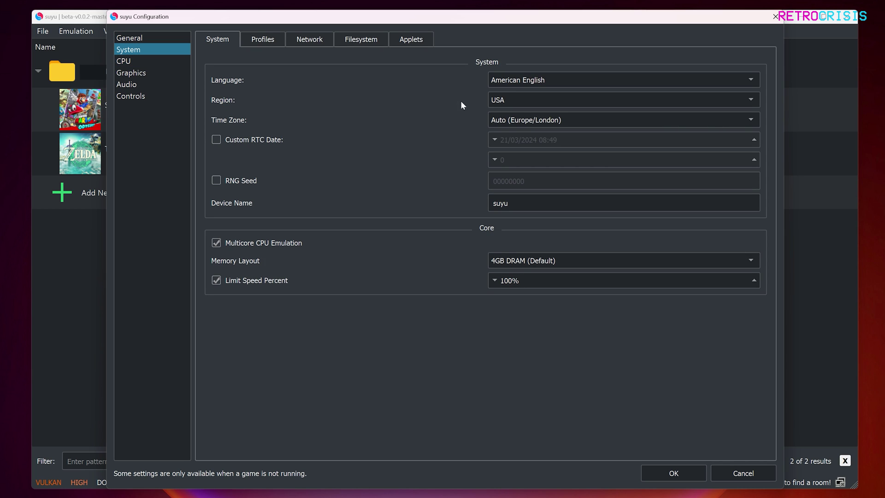
pyautogui.click(535, 78)
pyautogui.click(531, 99)
pyautogui.click(531, 100)
pyautogui.click(535, 130)
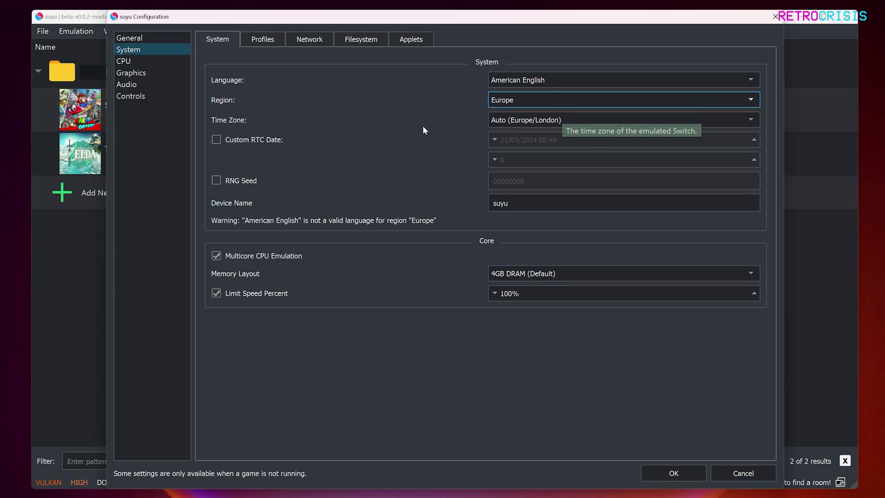
# Confirm Vulkan on the NVIDIA GeForce RTX 2060 at 1X (720p/1080p) resolution and save.
pyautogui.click(165, 60)
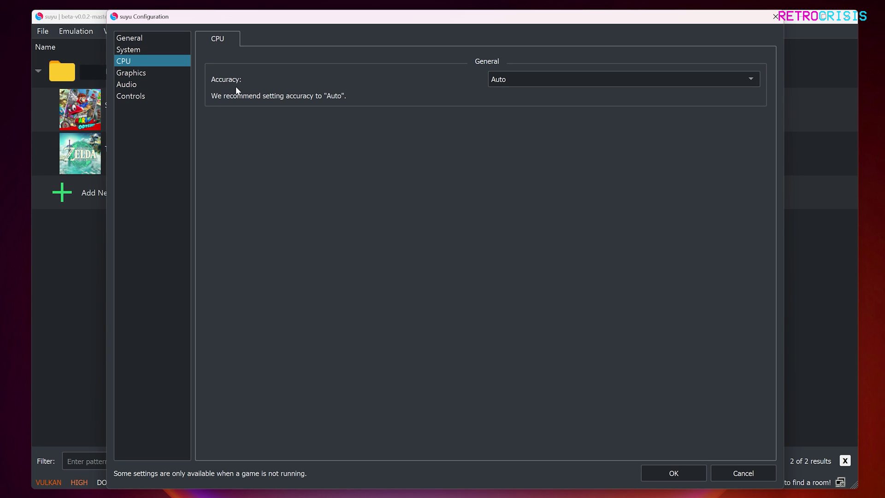
pyautogui.click(164, 75)
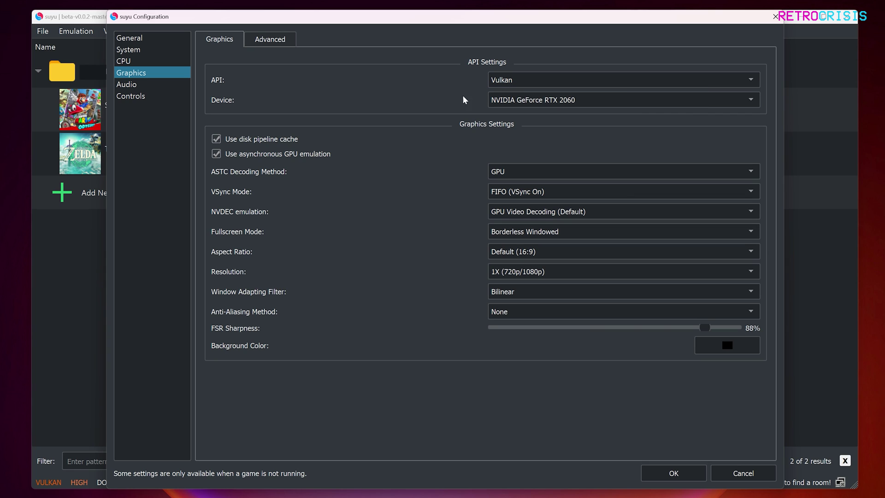
pyautogui.press('Tab')
pyautogui.click(612, 101)
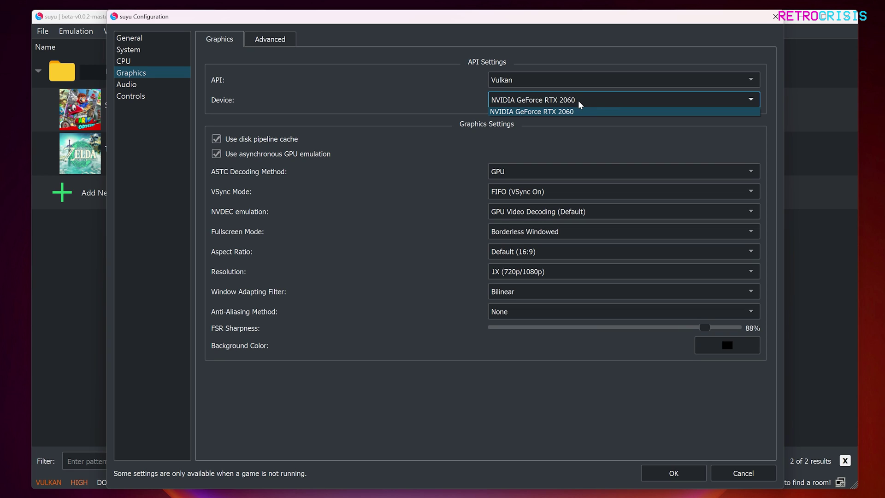
pyautogui.click(602, 98)
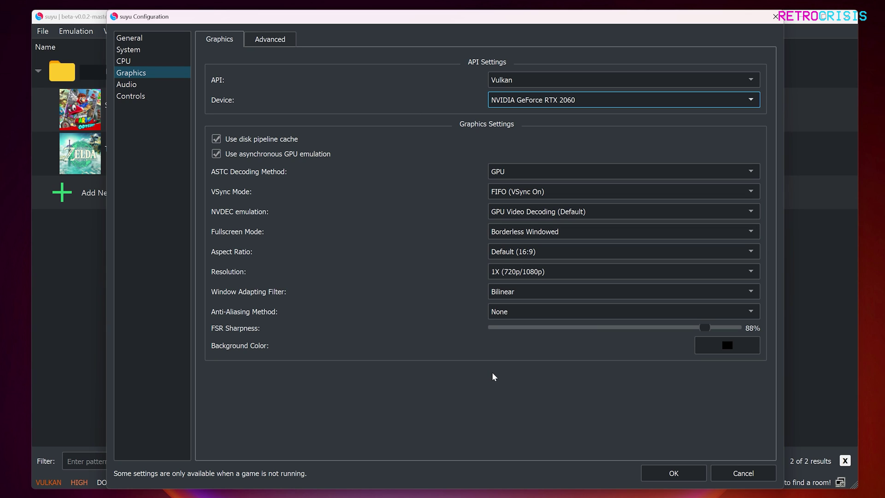
pyautogui.click(750, 273)
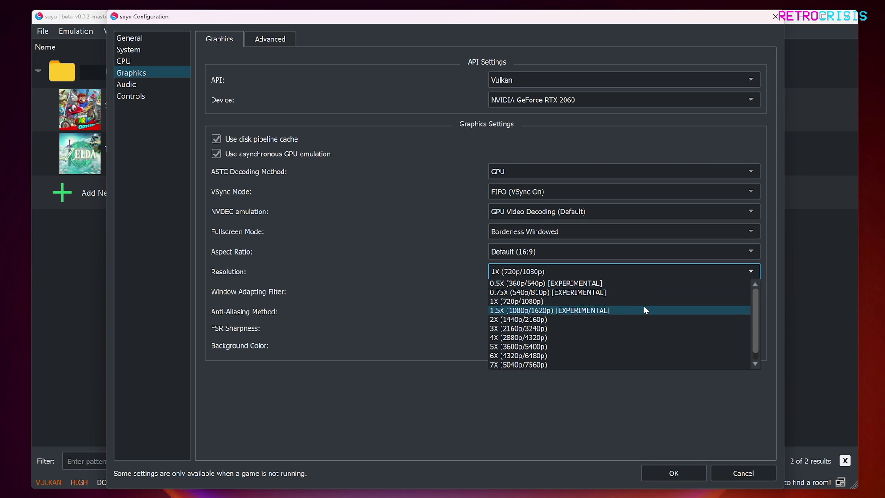
pyautogui.click(545, 302)
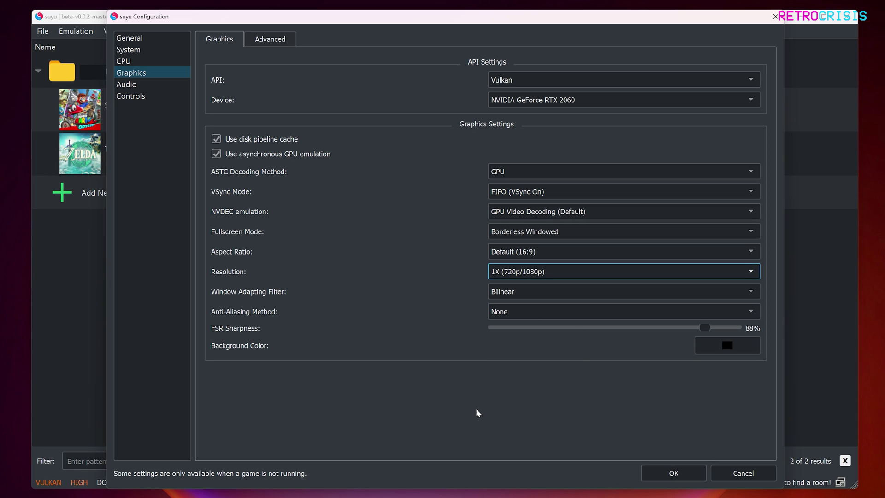
pyautogui.click(658, 478)
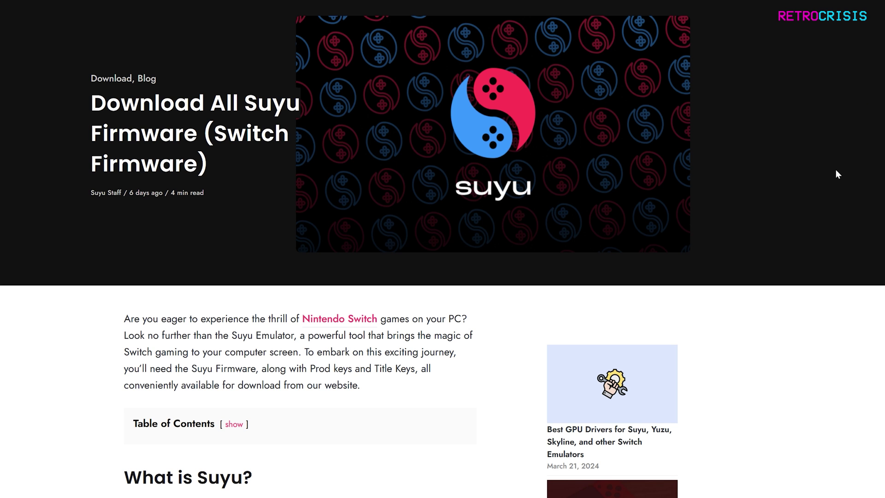
# Scroll the Download All Suyu Firmware article to its installation steps.
pyautogui.scroll(-20, 299, 249)
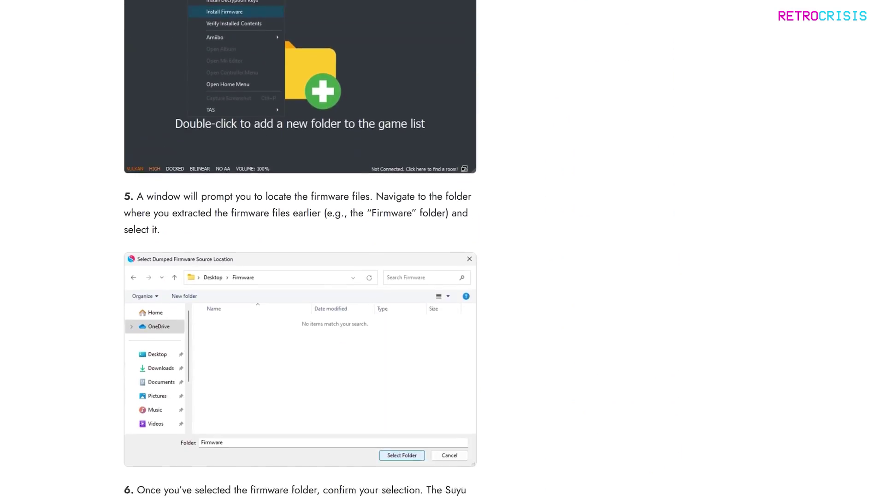
pyautogui.scroll(1, 299, 249)
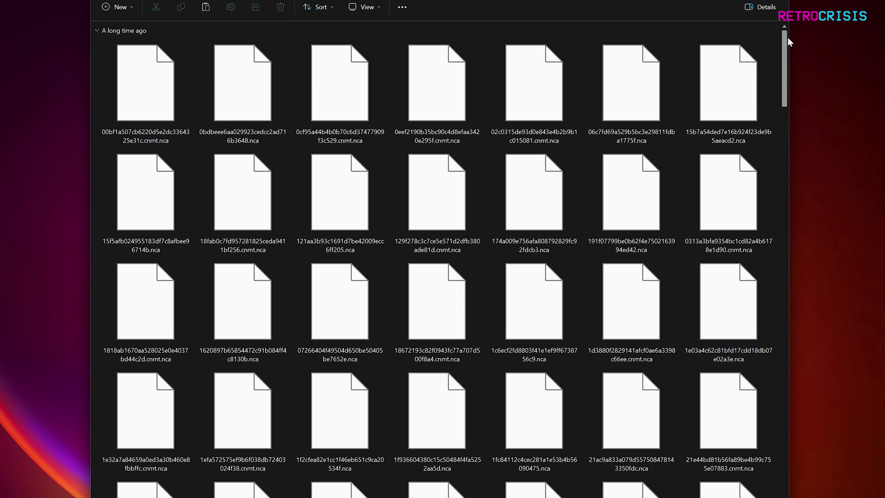
# Scroll through the extracted firmware .nca files in File Explorer.
pyautogui.moveTo(782, 42); pyautogui.dragTo(794, 280)
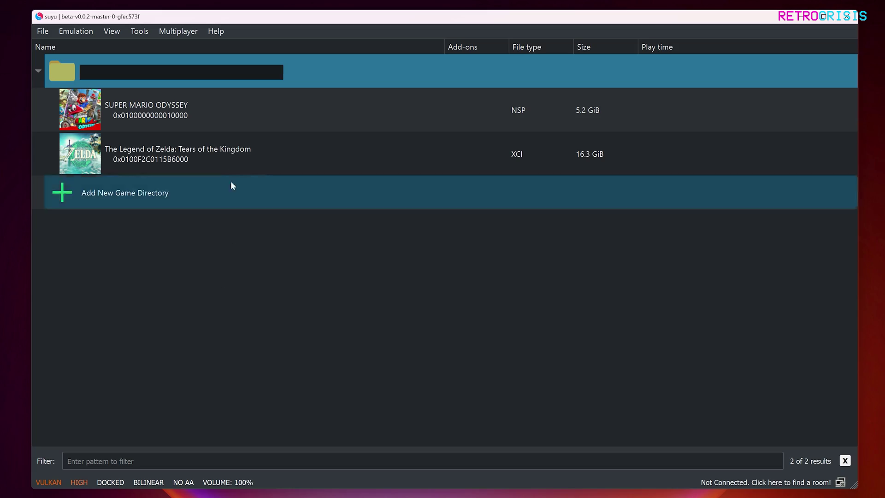
# Install firmware from Downloads > Firmware 17.0.1 via Tools > Install Firmware, then launch Super Mario Odyssey.
pyautogui.click(144, 32)
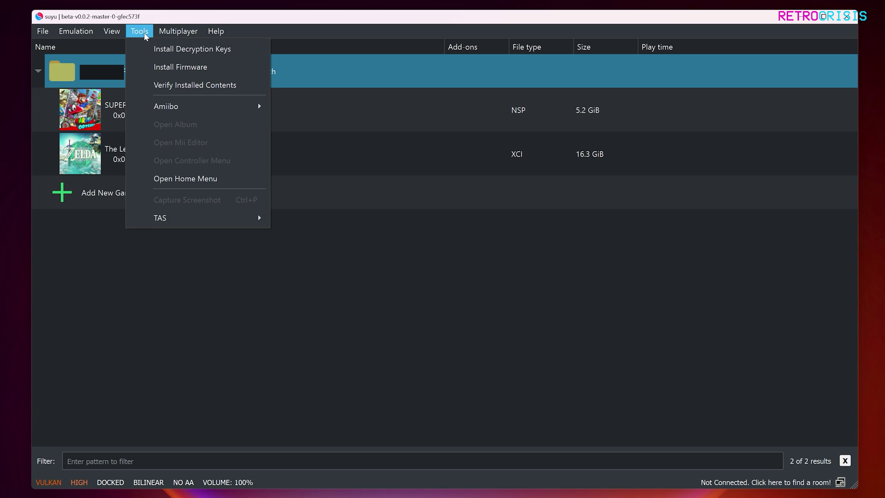
pyautogui.click(152, 67)
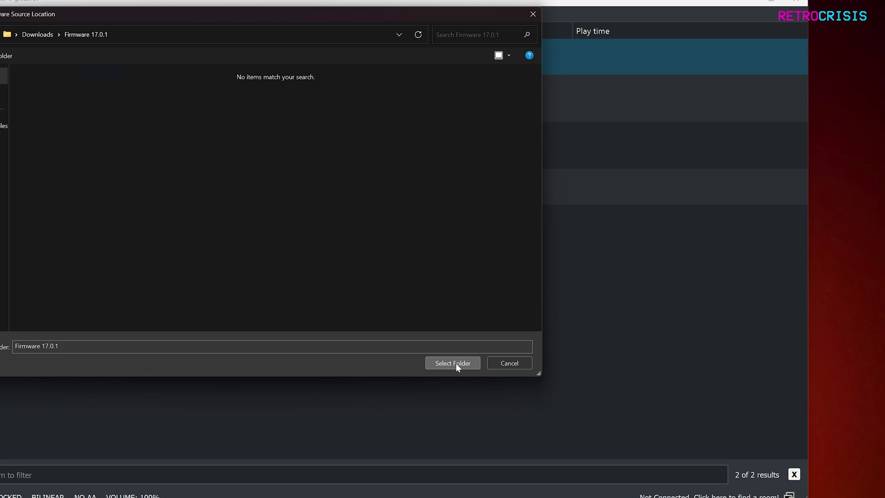
pyautogui.click(442, 367)
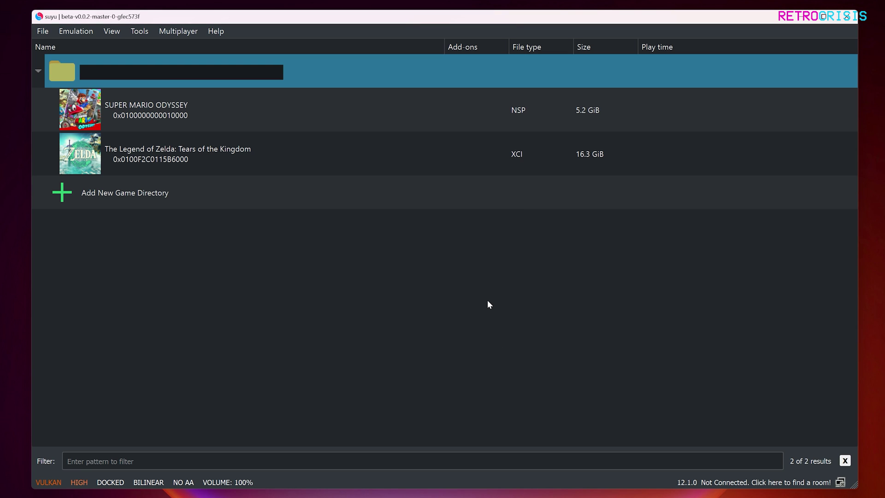
pyautogui.doubleClick(297, 98)
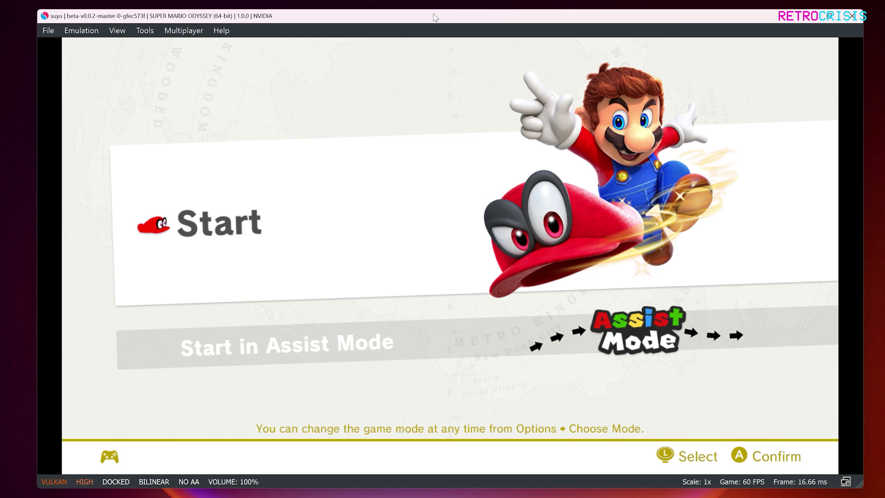
# Move the Super Mario Odyssey start-menu selection up and down to confirm the controller works.
pyautogui.press('Down')
pyautogui.press('Up')
pyautogui.press('Down')
pyautogui.press('Up')
pyautogui.press('Down')
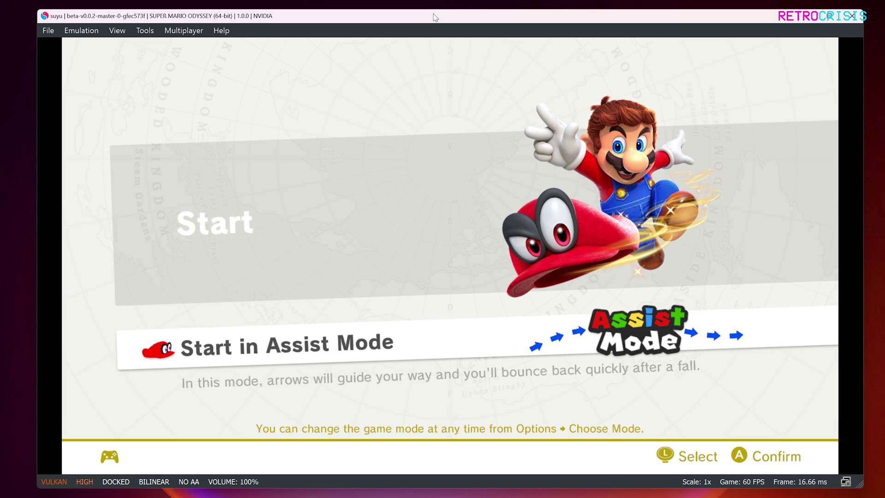
pyautogui.press('Up')
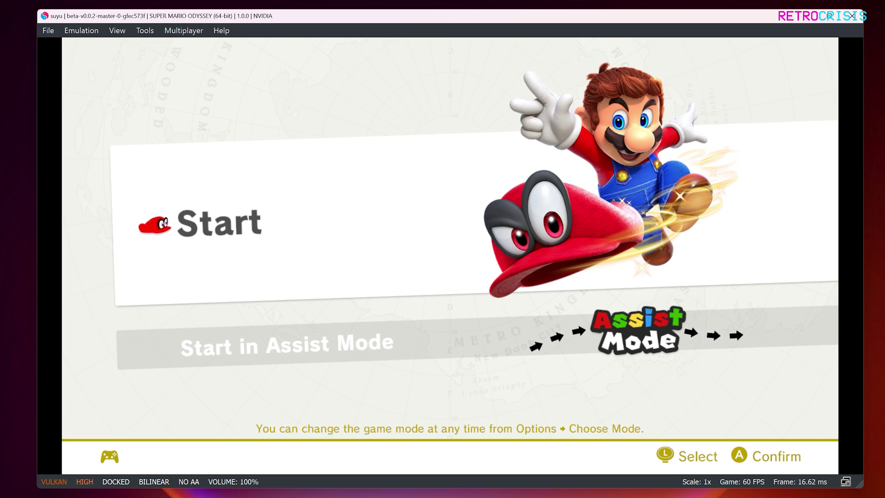
# Toggle the status-bar docked label until the console runs in HANDHELD mode.
pyautogui.click(111, 485)
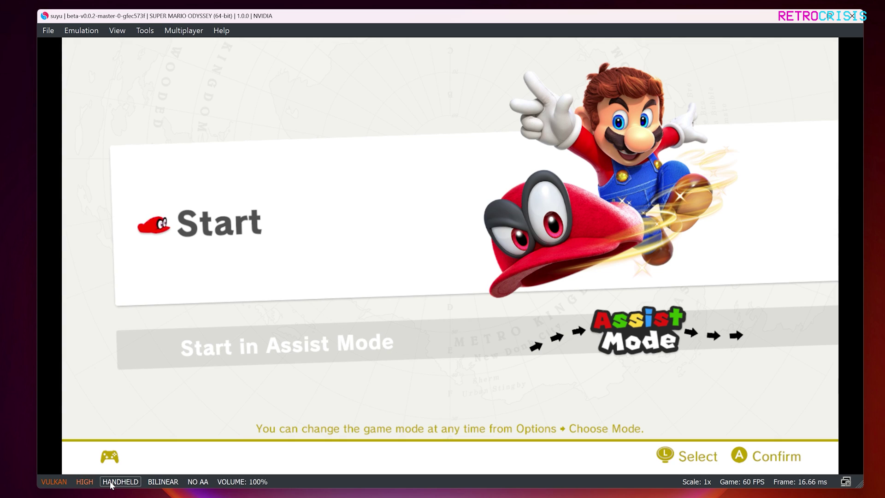
pyautogui.click(111, 482)
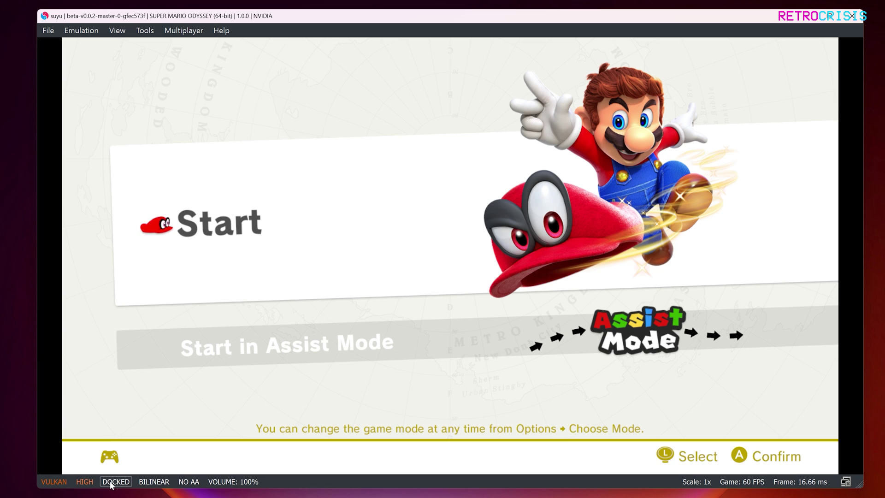
pyautogui.click(111, 483)
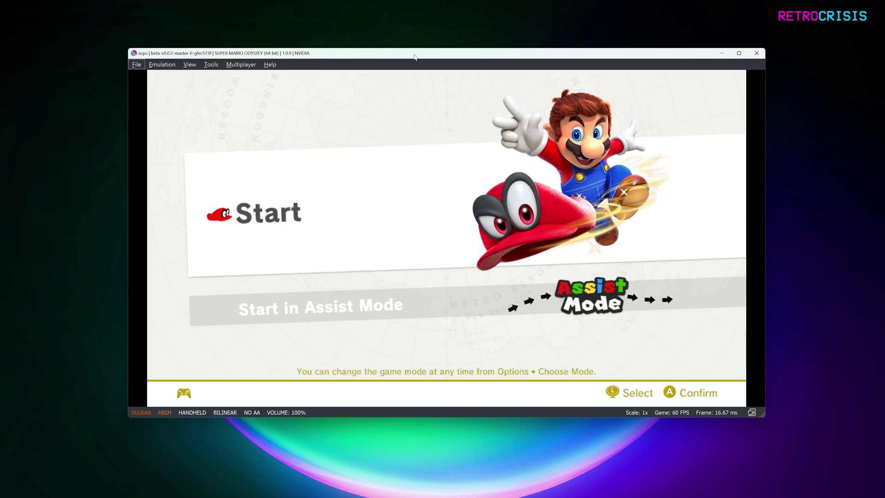